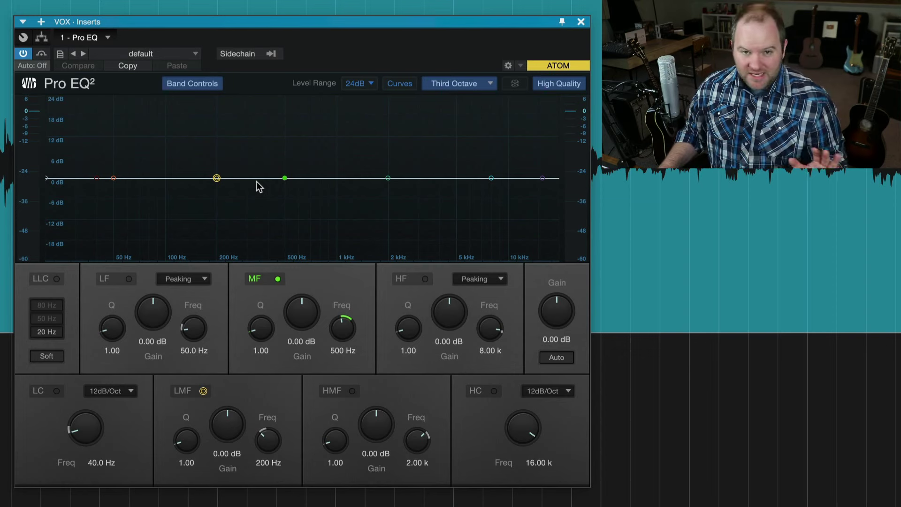
# Try EQ moves: boost LMF about 12.7 dB and flatten it, boost HMF about 14.5 dB near 2.48 kHz, cut MF about 16.7 dB.
pyautogui.click(285, 179)
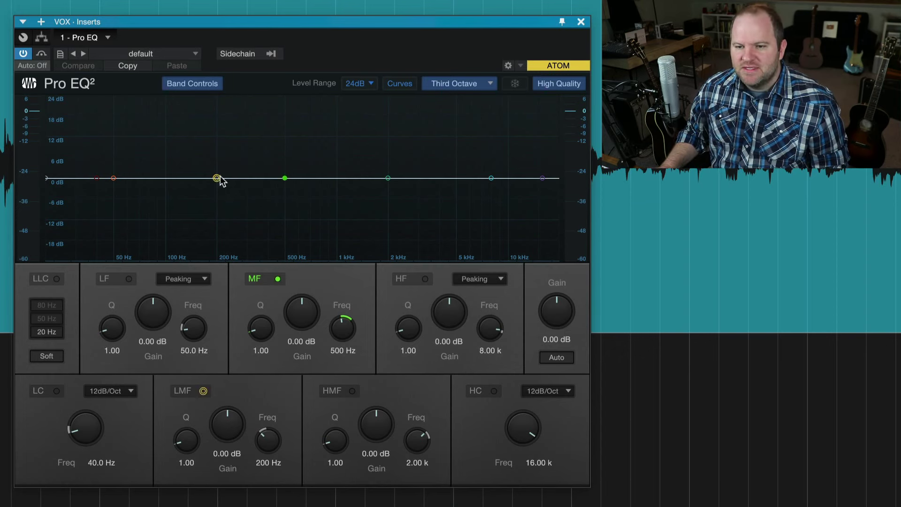
pyautogui.moveTo(216, 178); pyautogui.dragTo(210, 133)
pyautogui.click(114, 179)
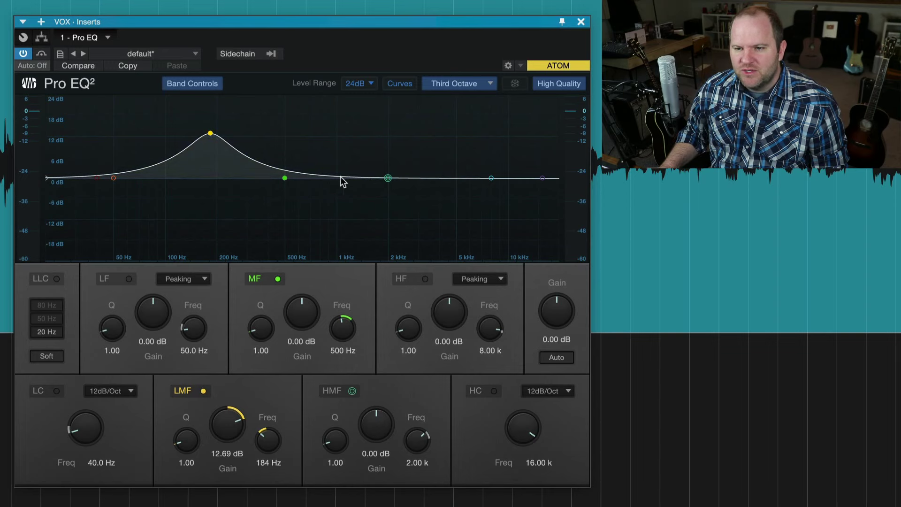
pyautogui.moveTo(387, 178); pyautogui.dragTo(404, 127)
pyautogui.click(491, 178)
pyautogui.moveTo(284, 178); pyautogui.dragTo(303, 237)
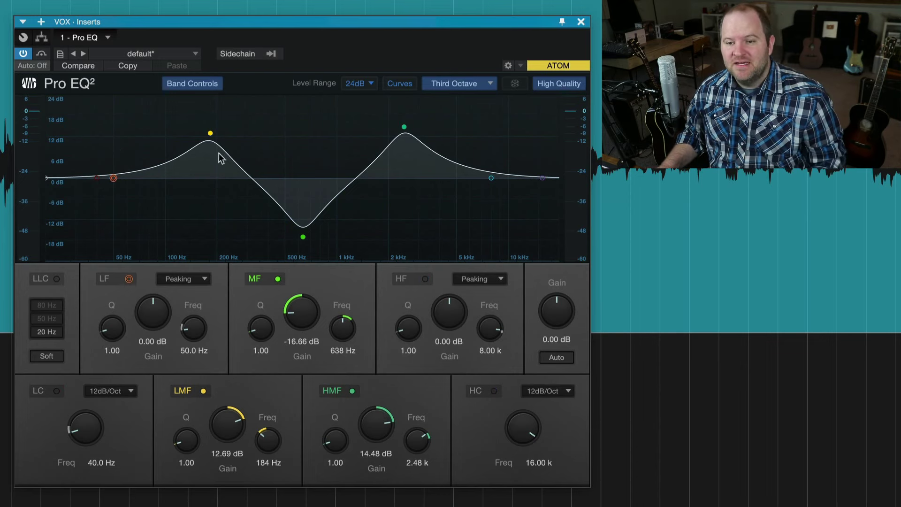
pyautogui.moveTo(209, 134); pyautogui.dragTo(197, 174)
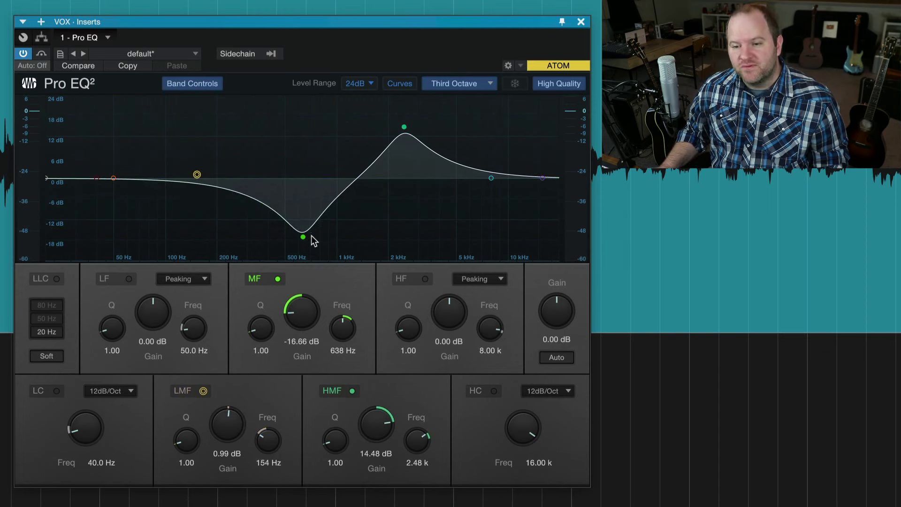
pyautogui.moveTo(310, 238); pyautogui.dragTo(312, 240)
# Reset all Pro EQ bands by loading the default preset.
pyautogui.click(164, 54)
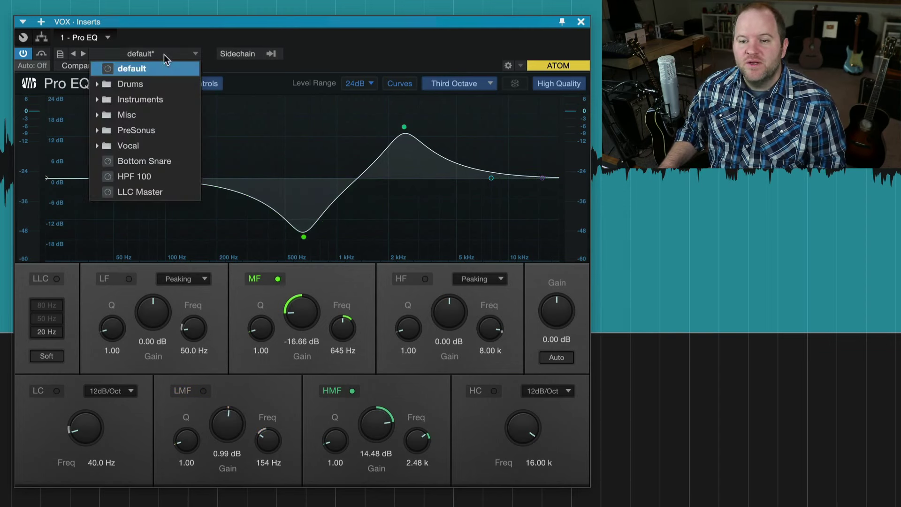
pyautogui.click(162, 69)
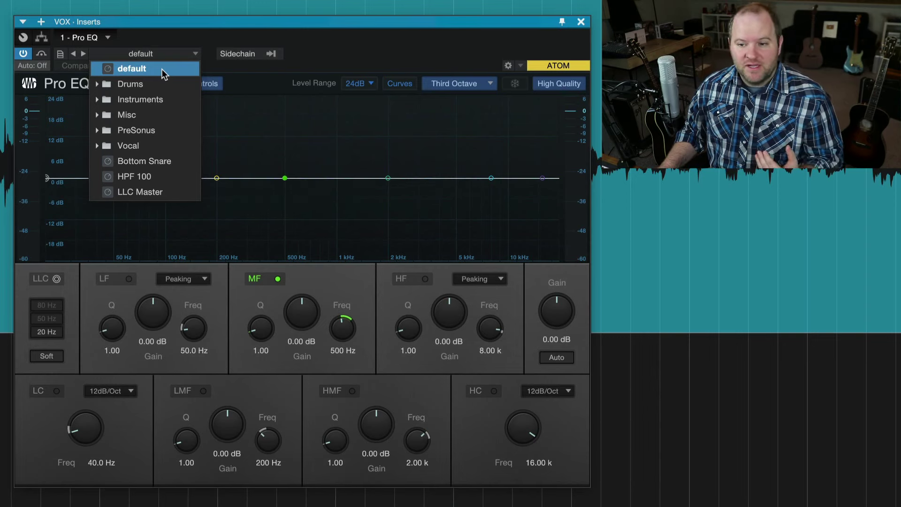
pyautogui.click(269, 104)
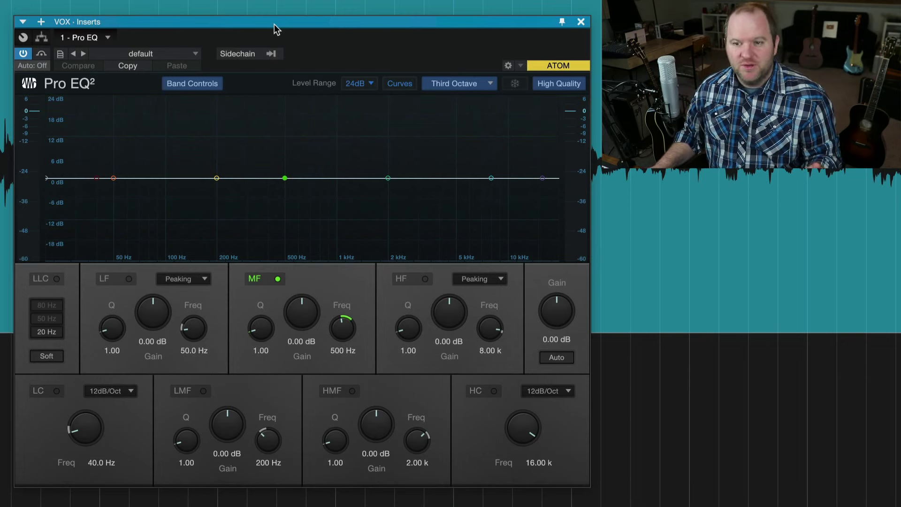
# Close the EQ window and play through the VOX recording to about bar 10.
pyautogui.click(581, 22)
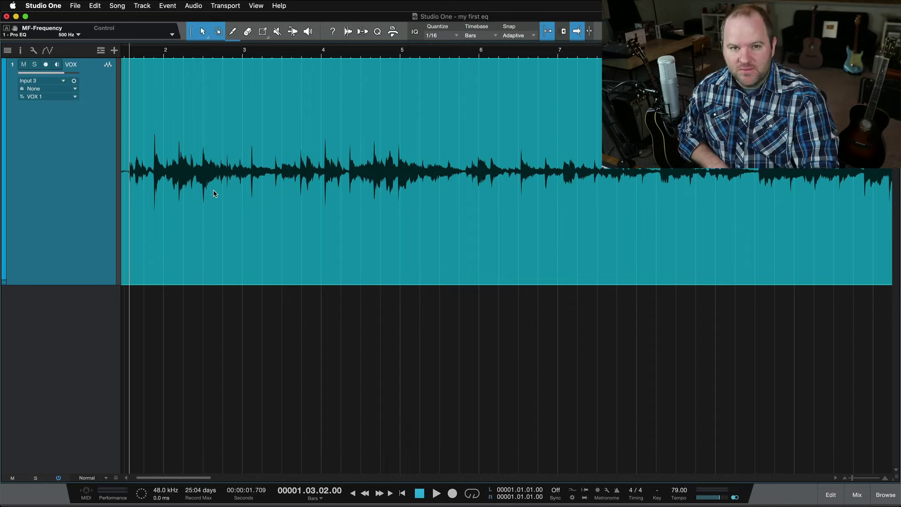
pyautogui.press('space')
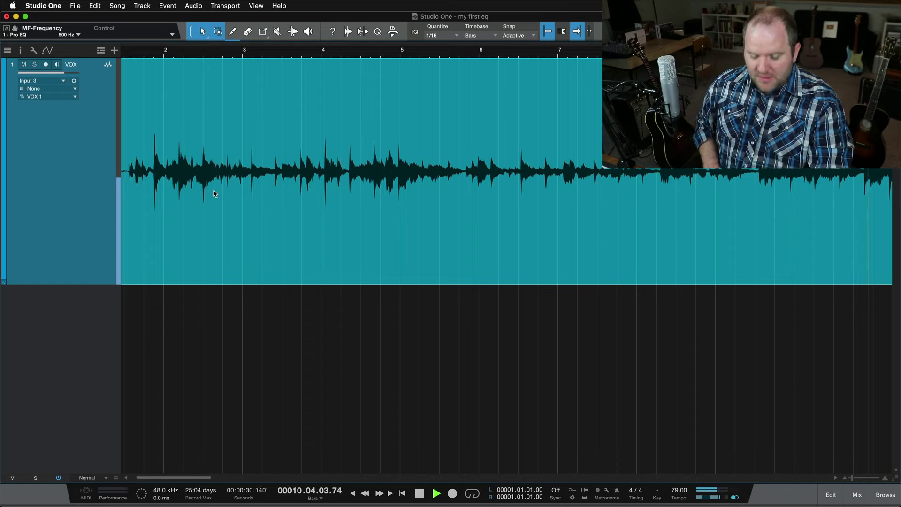
pyautogui.press('space')
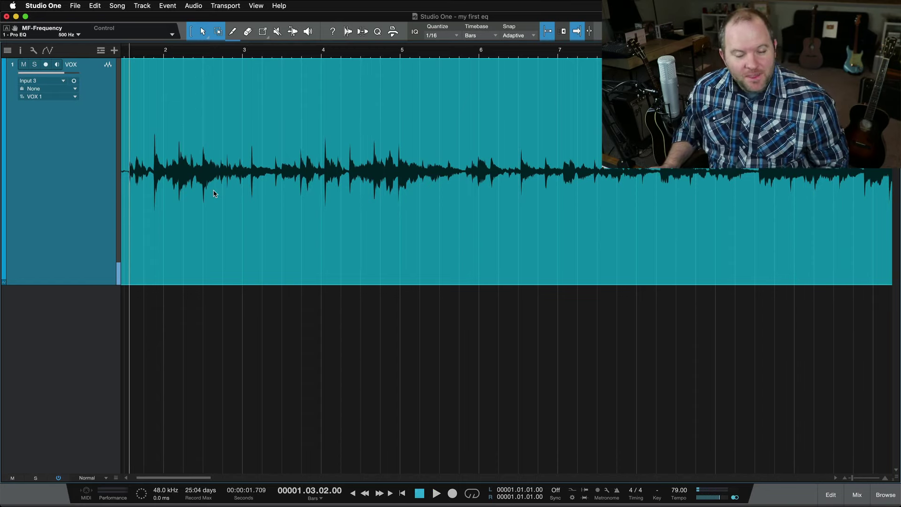
# Show the mixer to open the Pro EQ insert on the VOX channel, and hide the mixer again.
pyautogui.press('F3')
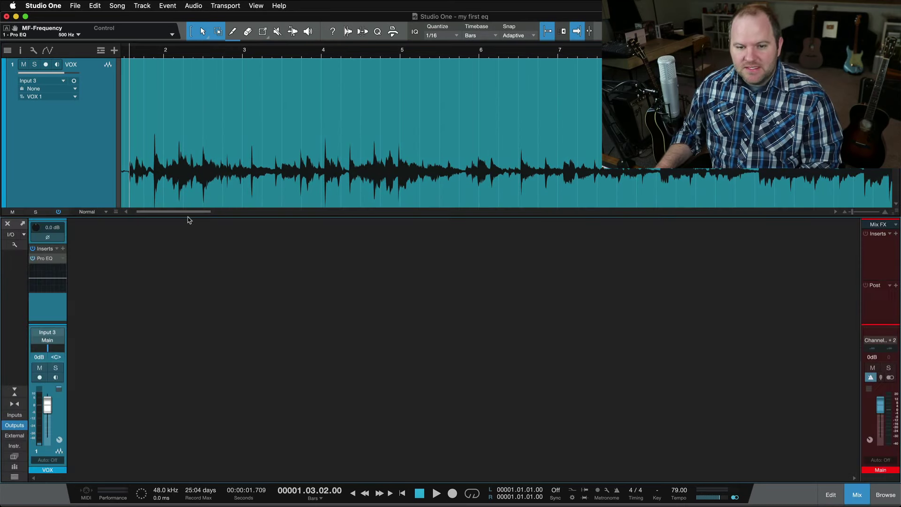
pyautogui.doubleClick(44, 258)
pyautogui.press('F3')
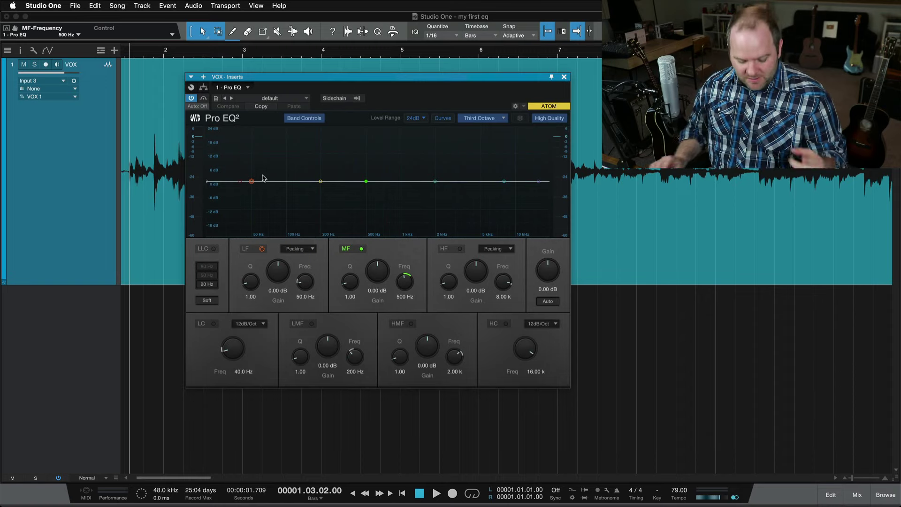
# During playback, boost the LMF band about 10.1 dB near 193 Hz with a Q of 2.20 and enable automatic output gain.
pyautogui.press('space')
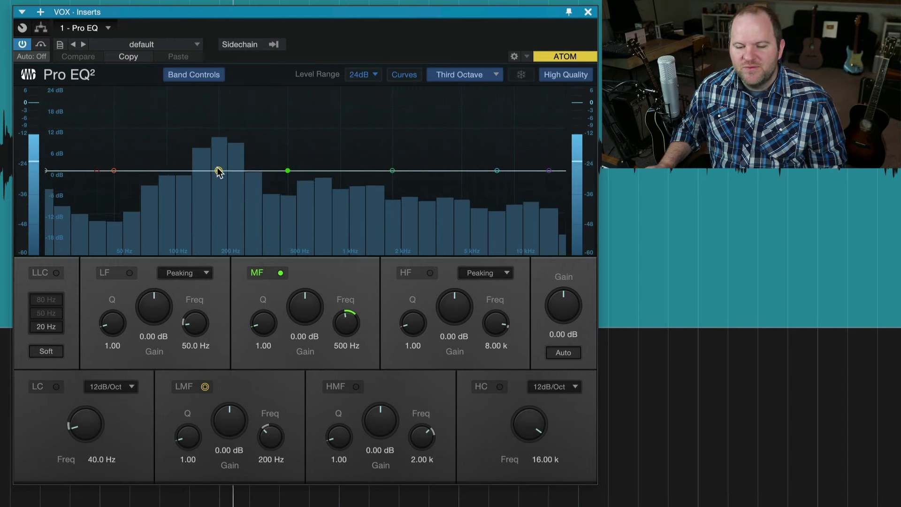
pyautogui.moveTo(219, 170); pyautogui.dragTo(215, 135)
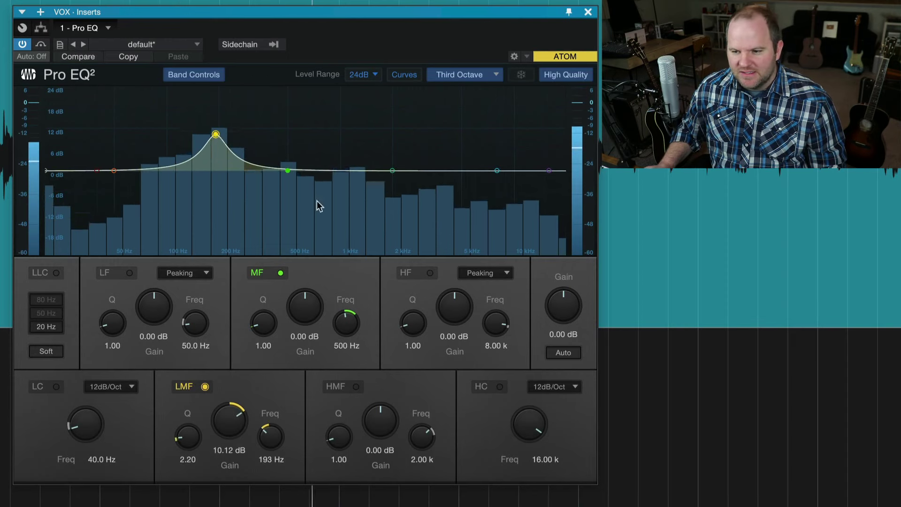
pyautogui.click(557, 355)
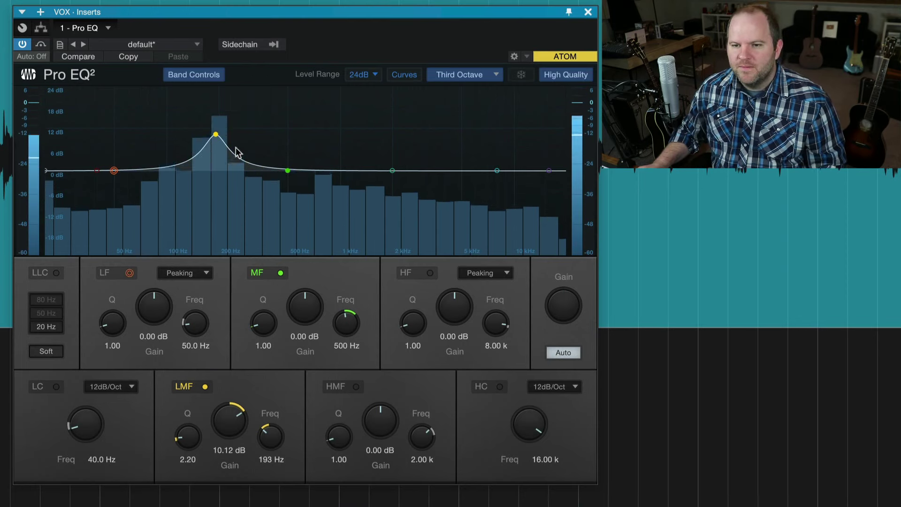
# Stop playback, trim the LMF boost to about 9.9 dB and switch that band off.
pyautogui.press('space')
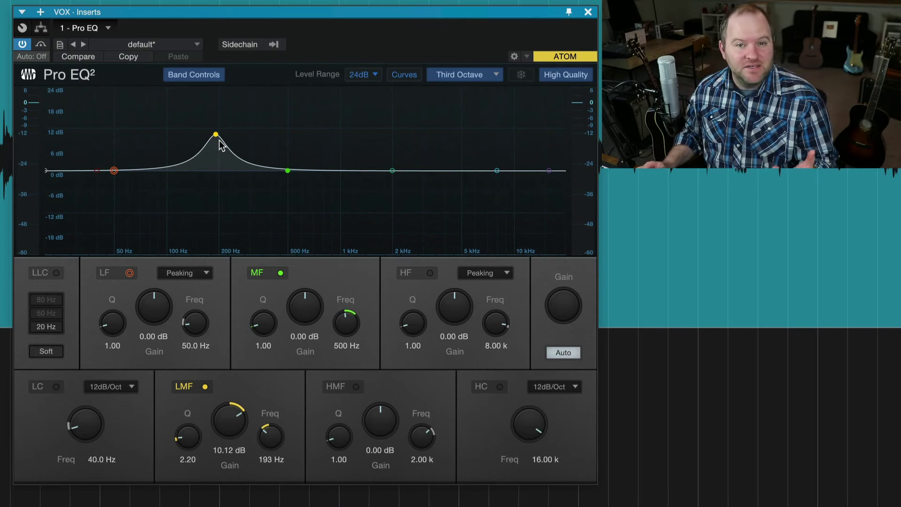
pyautogui.moveTo(217, 137); pyautogui.dragTo(216, 138)
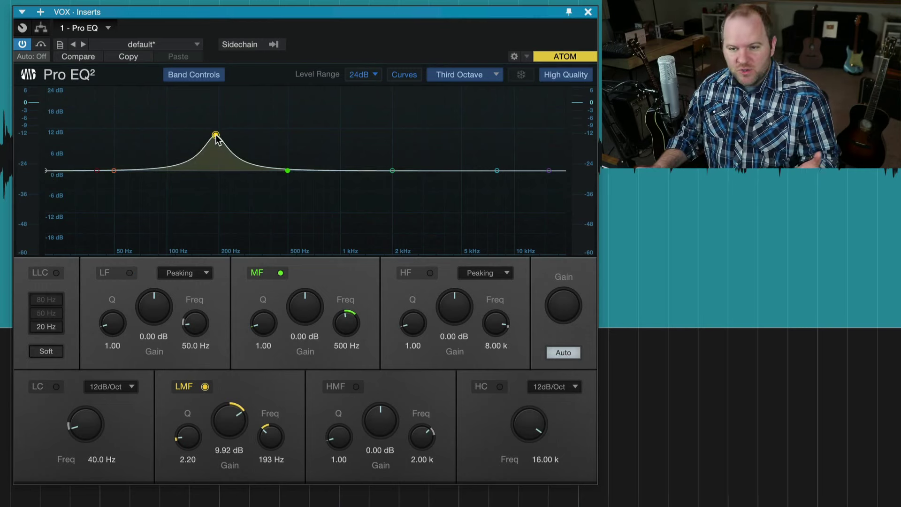
pyautogui.doubleClick(216, 137)
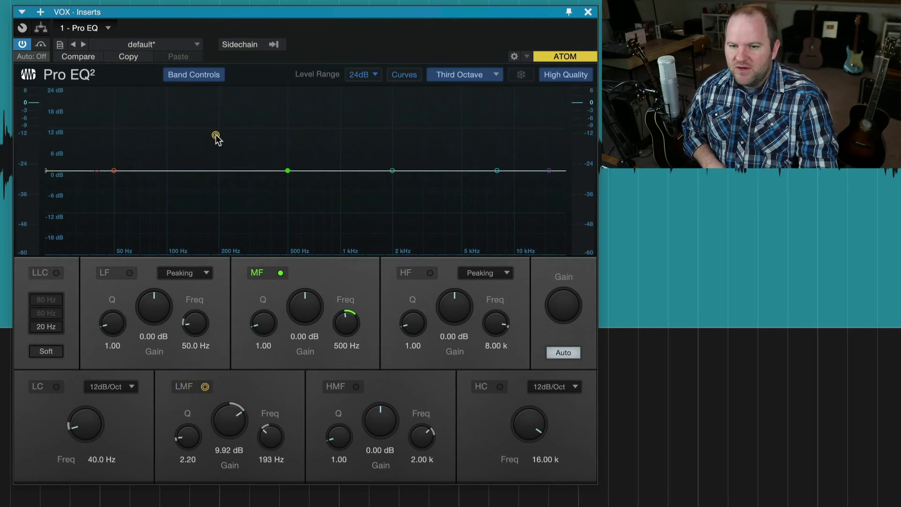
# Audition the soloed HM band in Multiband Dynamics and remove that effect from the VOX inserts.
pyautogui.press('space')
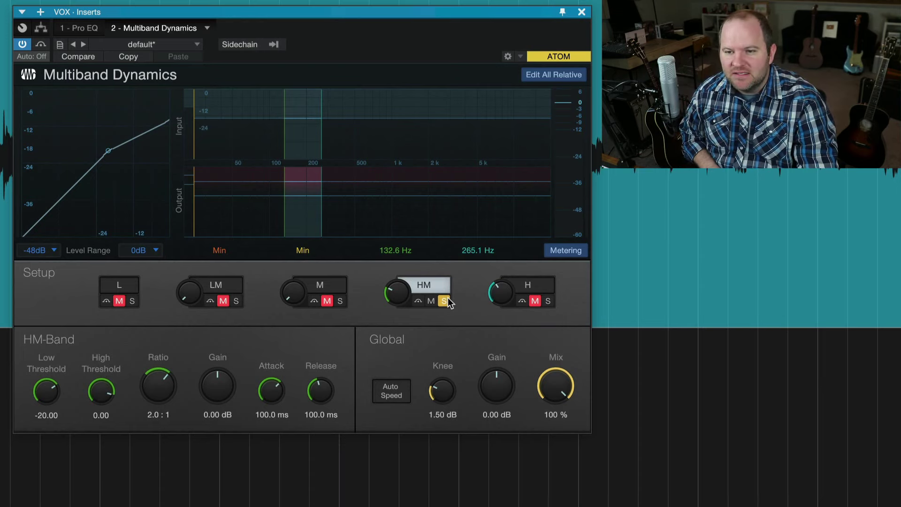
pyautogui.press('space')
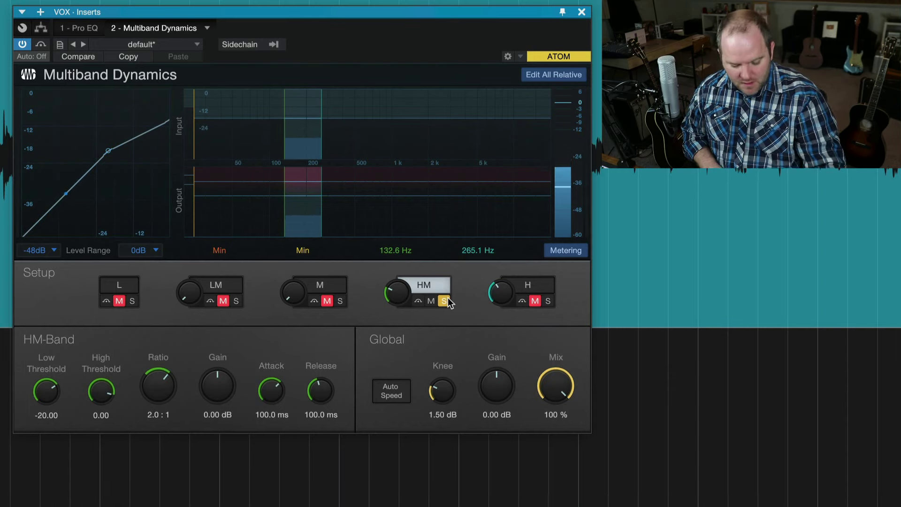
pyautogui.press('space')
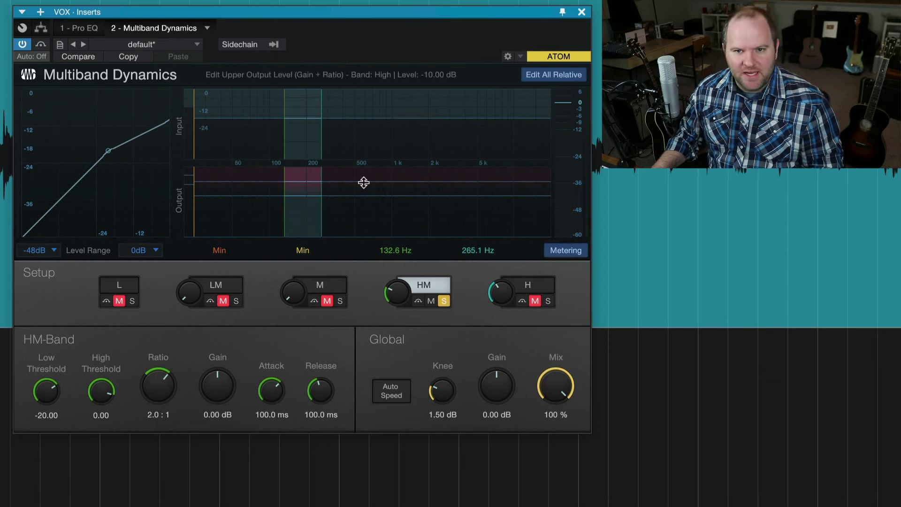
pyautogui.click(207, 28)
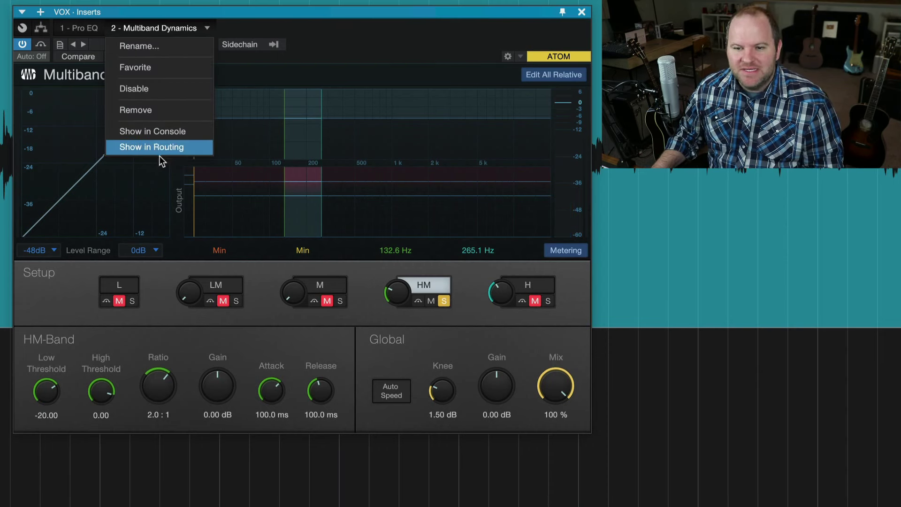
pyautogui.click(149, 111)
# Reactivate the LMF band near 0 dB and raise it to an extreme boost of about 20.4 dB near 163 Hz.
pyautogui.moveTo(215, 135)
pyautogui.mouseDown()
pyautogui.moveTo(217, 163)
pyautogui.moveTo(215, 107)
pyautogui.moveTo(205, 213)
pyautogui.moveTo(212, 171)
pyautogui.mouseUp()
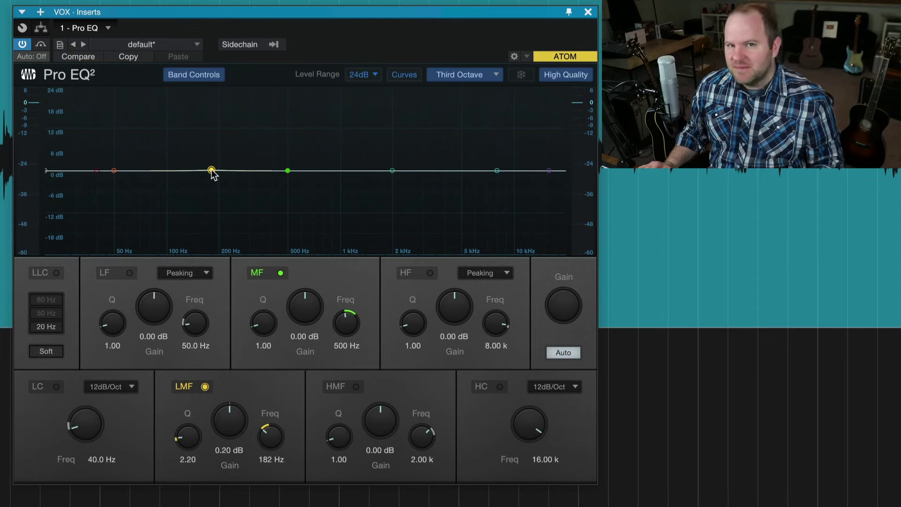
pyautogui.moveTo(212, 172)
pyautogui.mouseDown()
pyautogui.moveTo(212, 152)
pyautogui.moveTo(219, 173)
pyautogui.mouseUp()
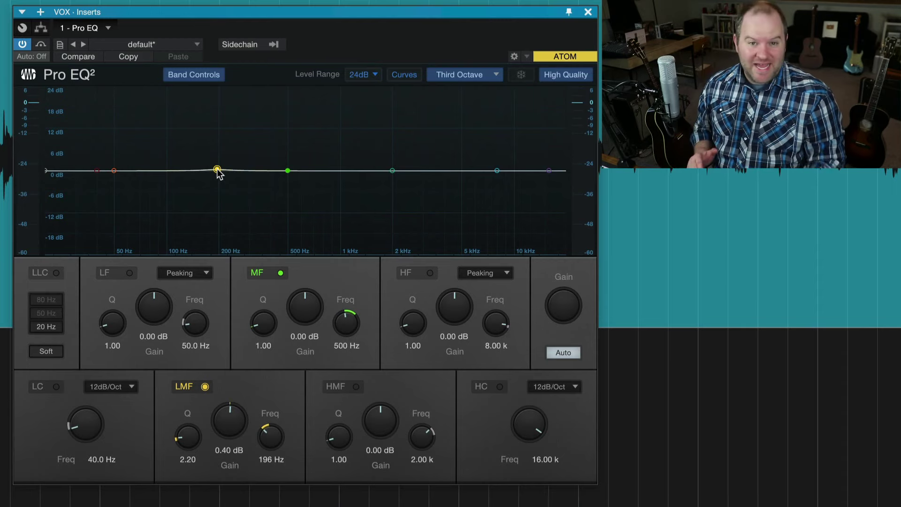
pyautogui.moveTo(217, 170); pyautogui.dragTo(204, 100)
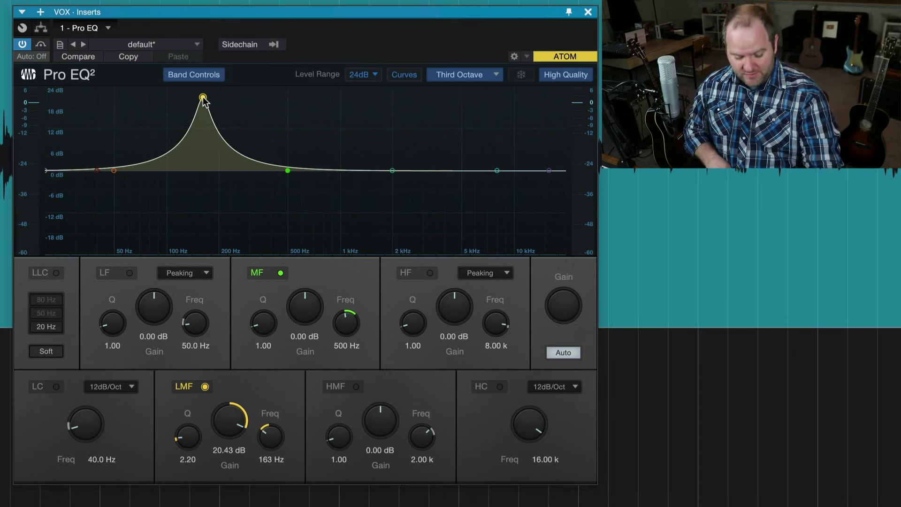
# Cut the LMF band by about 9.5 dB near 189 Hz and play the vocal to hear it.
pyautogui.moveTo(203, 98); pyautogui.dragTo(215, 207)
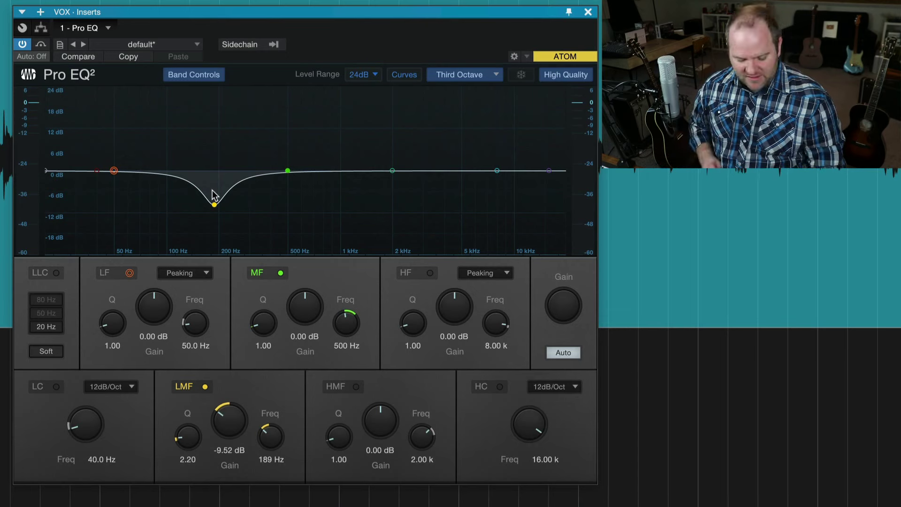
pyautogui.press('space')
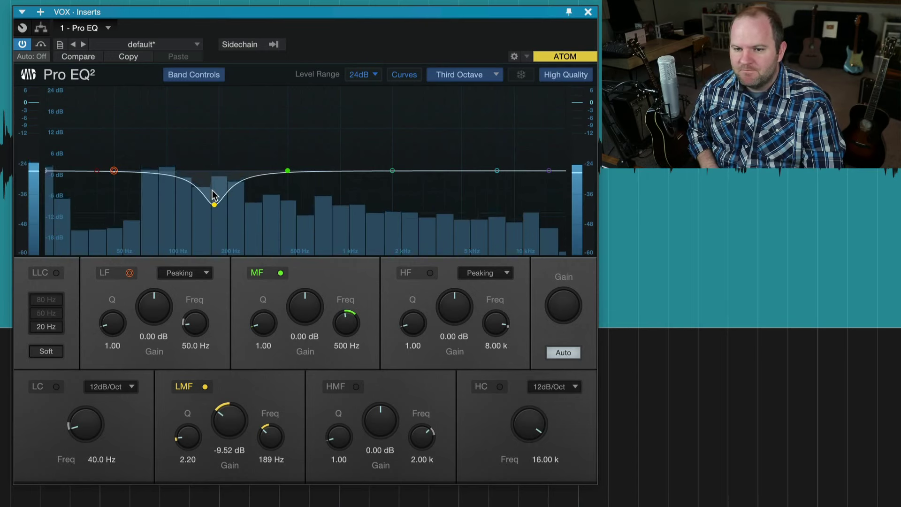